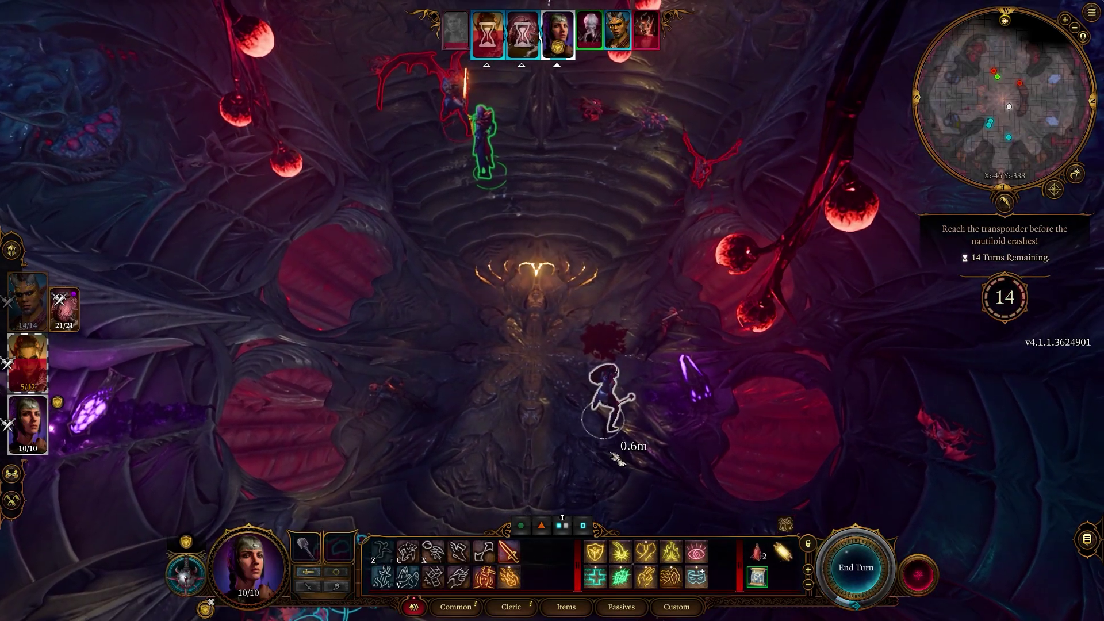
Cast the cleric's Guiding Bolt on the Lesser Imp, check the inventory, then end her turn
left_click(623, 553)
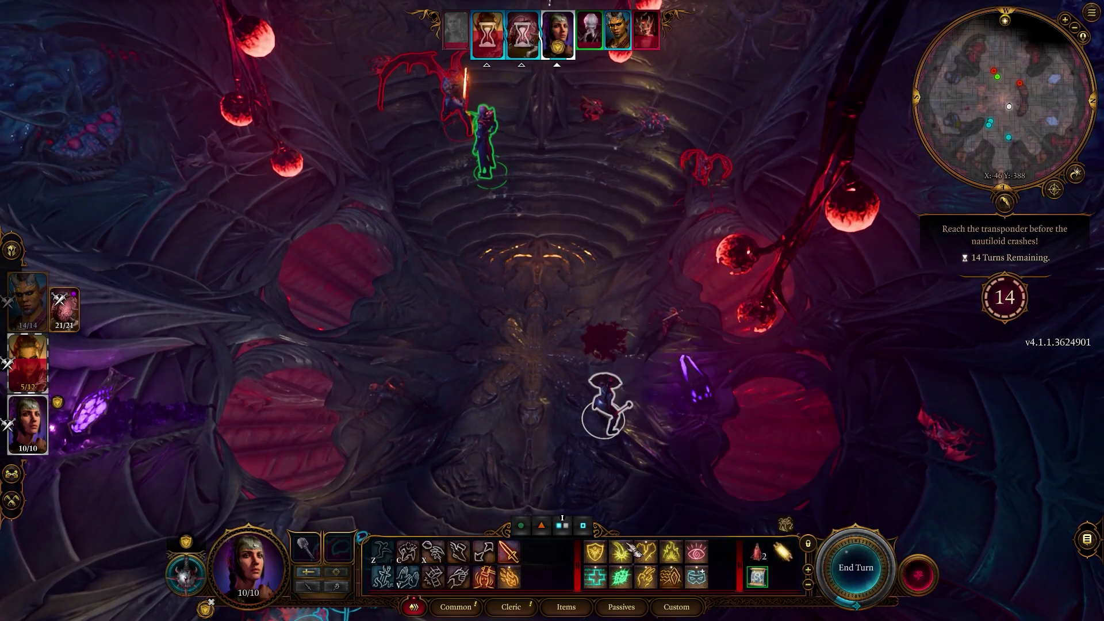
left_click(709, 176)
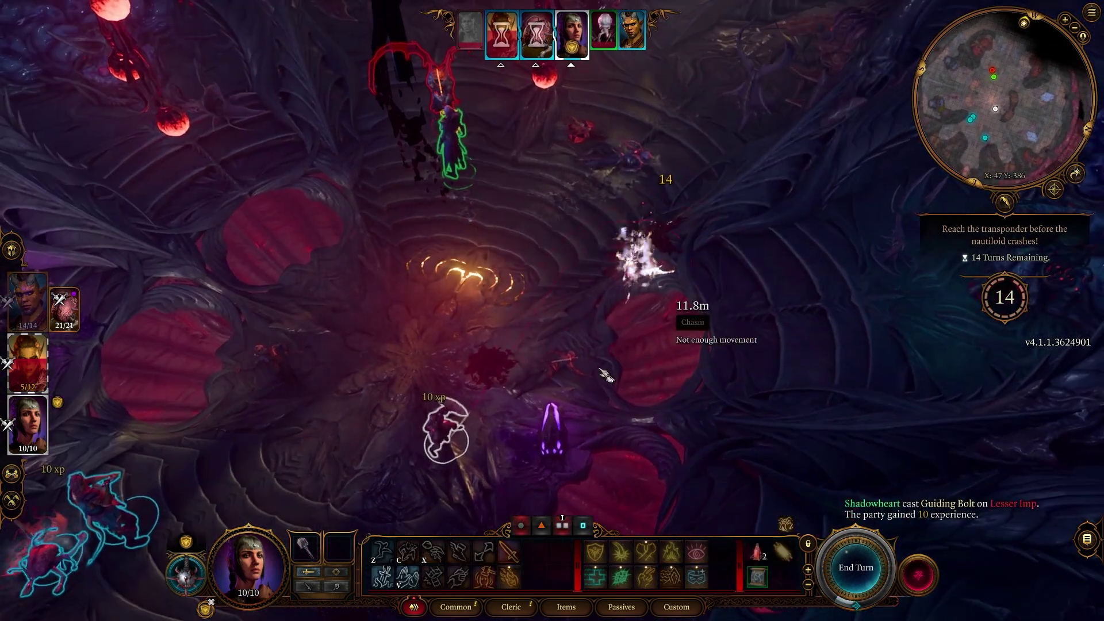
scroll(604, 372, "up", 3)
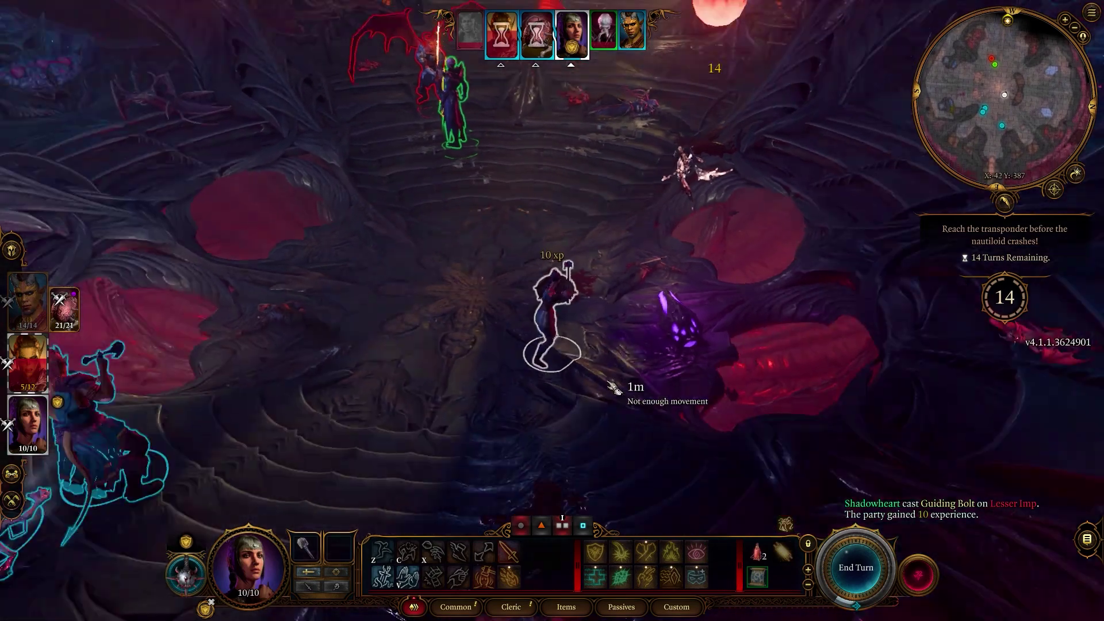
scroll(611, 385, "down", 3)
key("i")
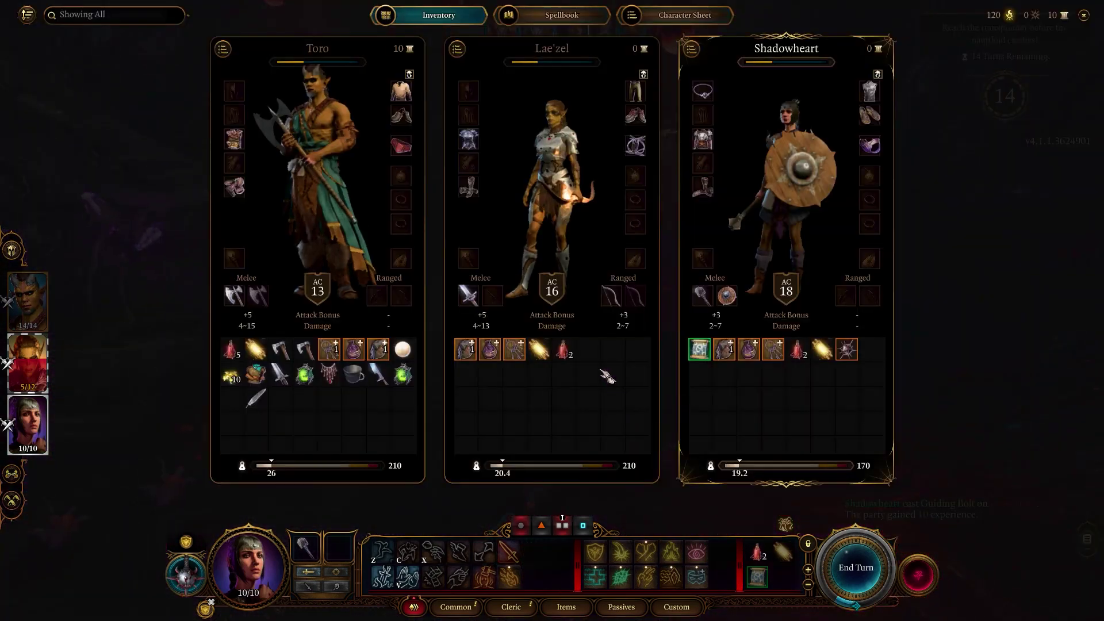
key("i")
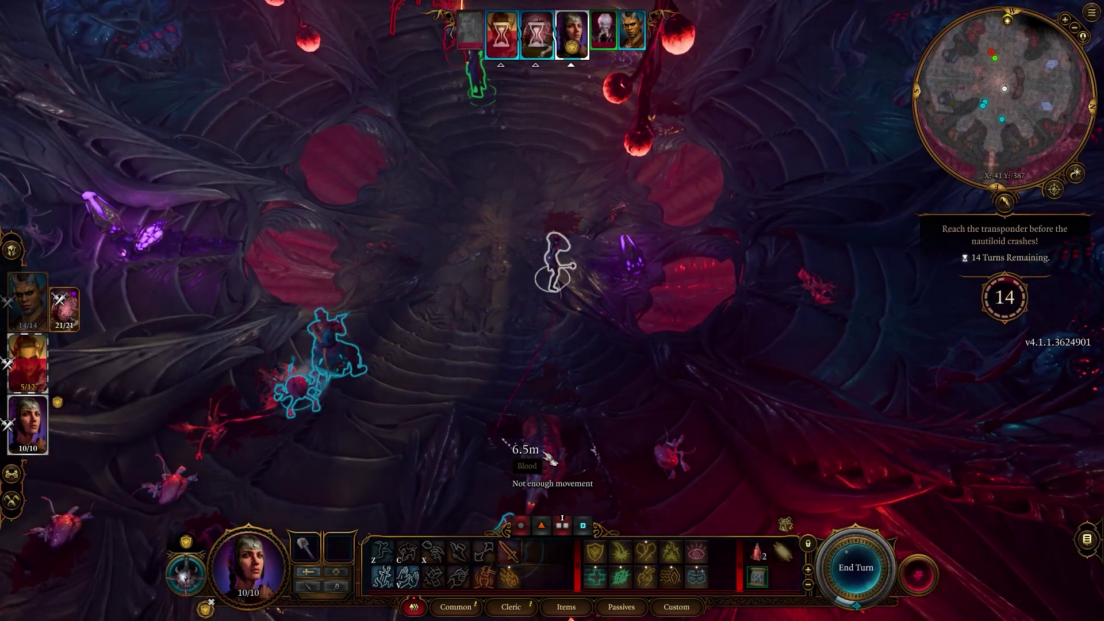
left_click(856, 568)
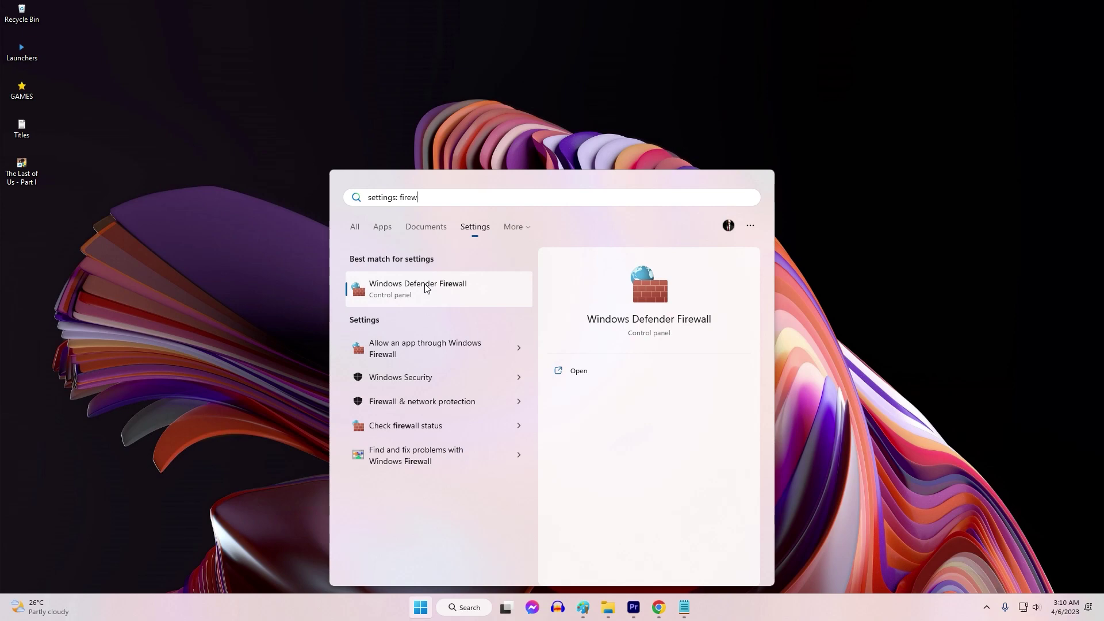
Turn Windows Defender Firewall off for private and public networks and confirm with OK
left_click(426, 288)
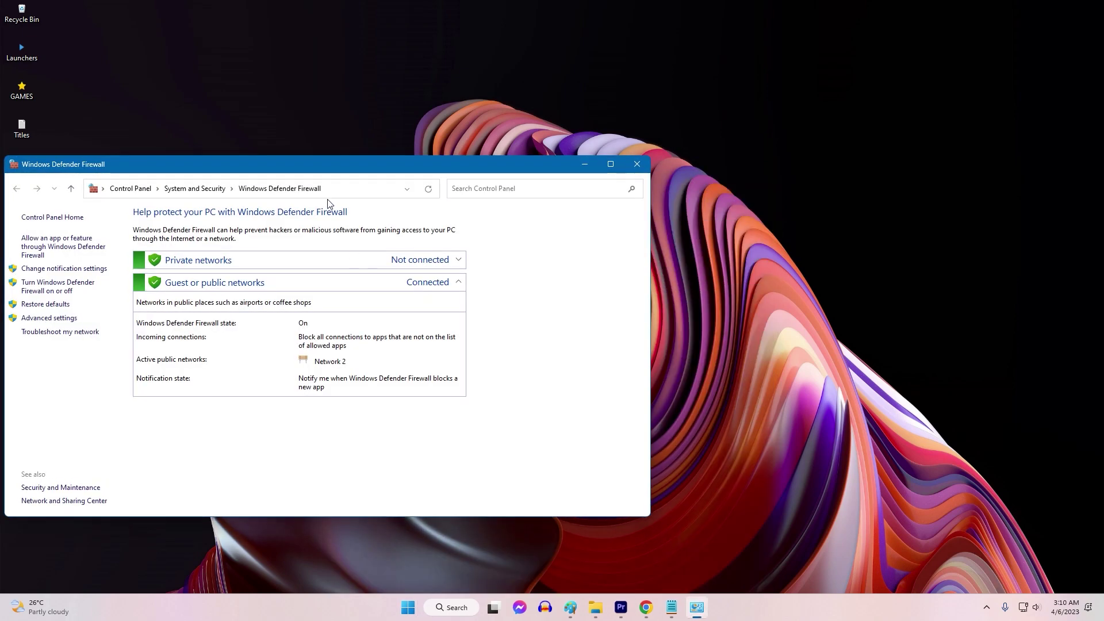
left_click_drag(345, 164, 600, 87)
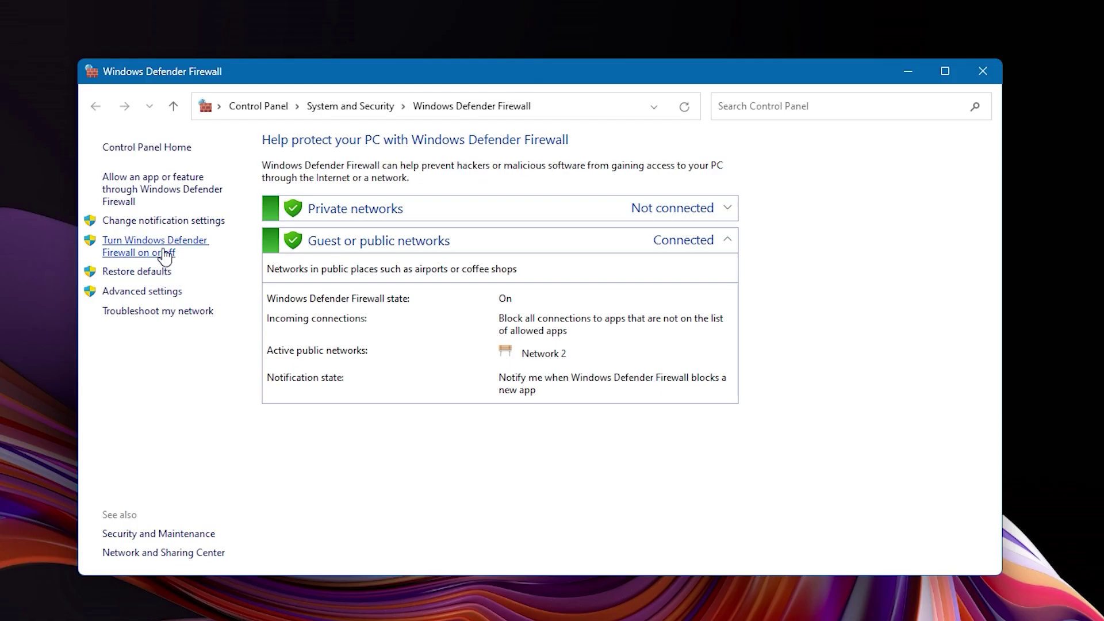
left_click(165, 255)
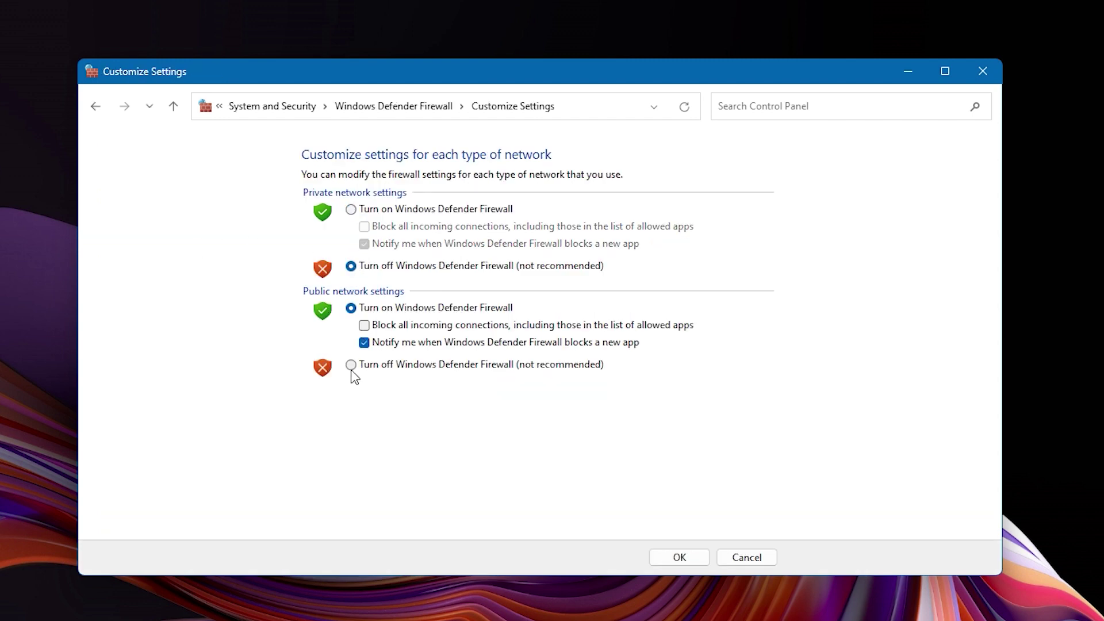
left_click(690, 556)
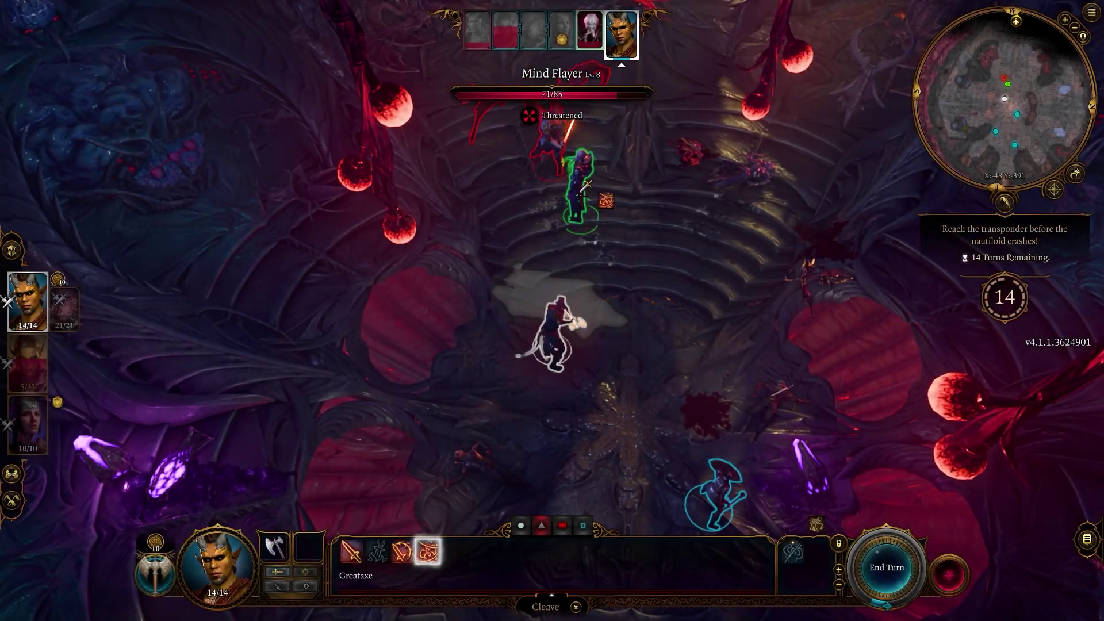
Have Toro cleave the Mind Flayer with his greataxe, then end his turn
left_click(586, 184)
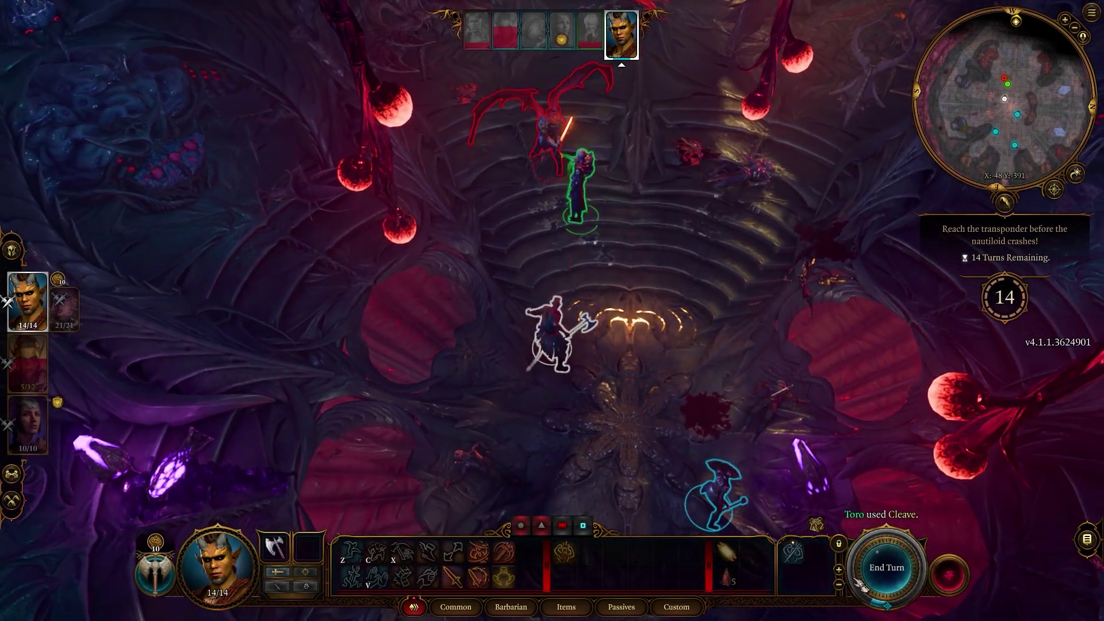
left_click(886, 567)
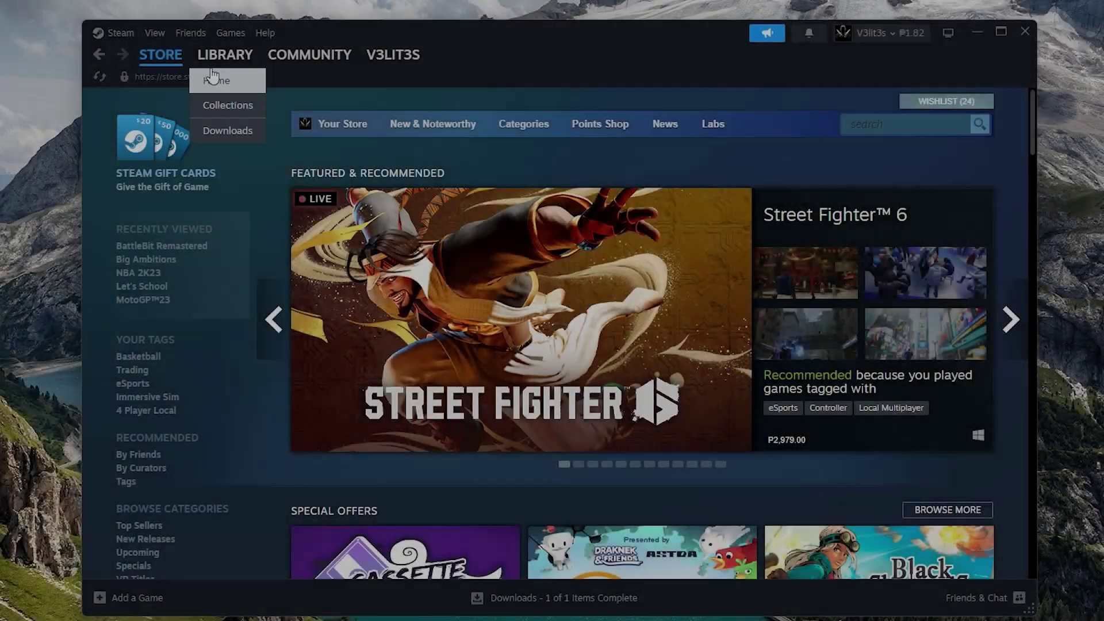
Open the Installed Files properties of NBA 2K23 from the Steam Library to verify its files
left_click(224, 55)
left_click(216, 77)
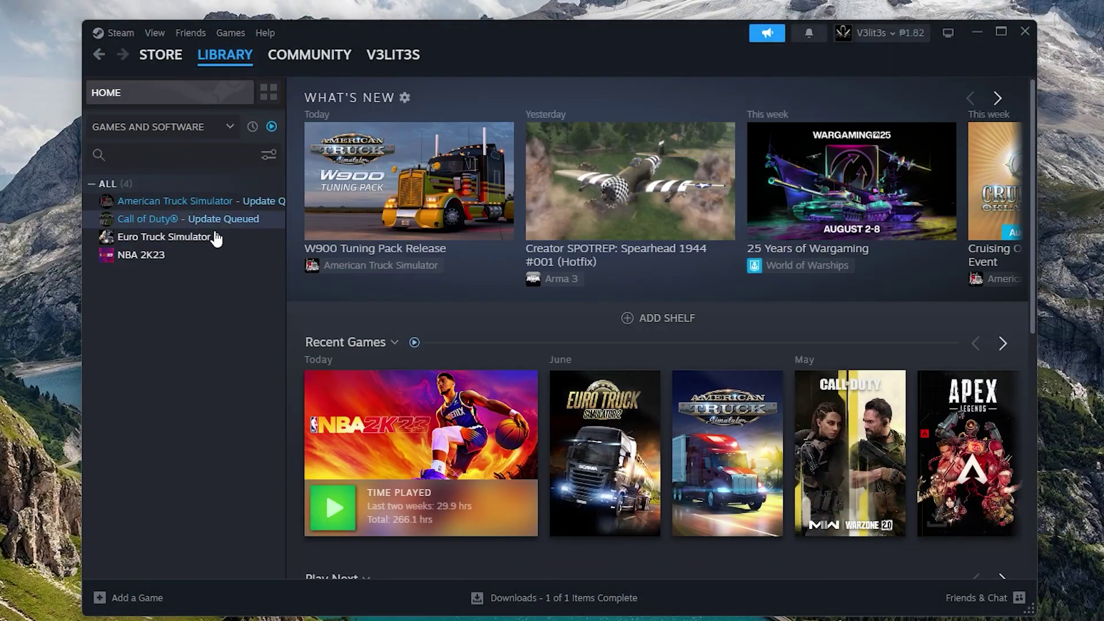
left_click(152, 265)
right_click(164, 258)
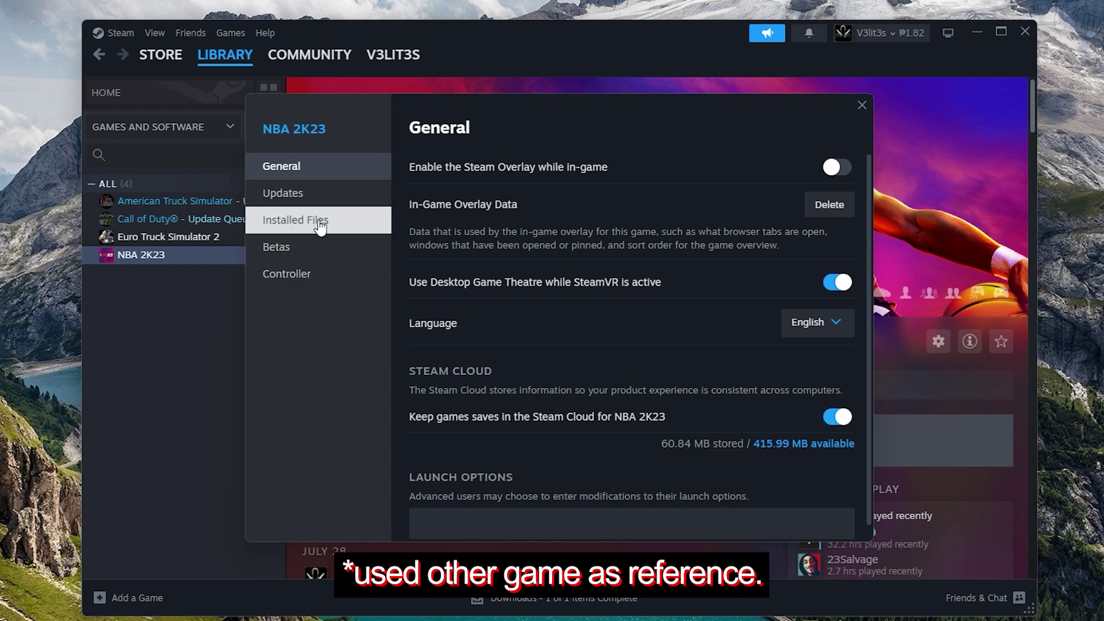
left_click(318, 222)
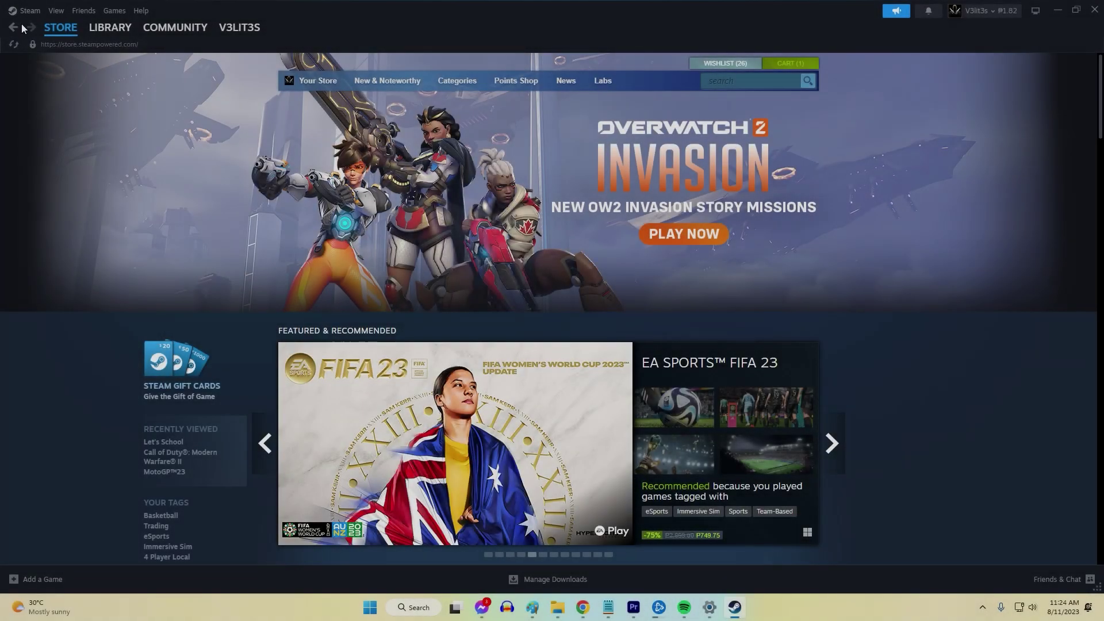
Expand the Download region list, currently Philippines - Manila, in Steam's Downloads settings
left_click(25, 11)
left_click(30, 125)
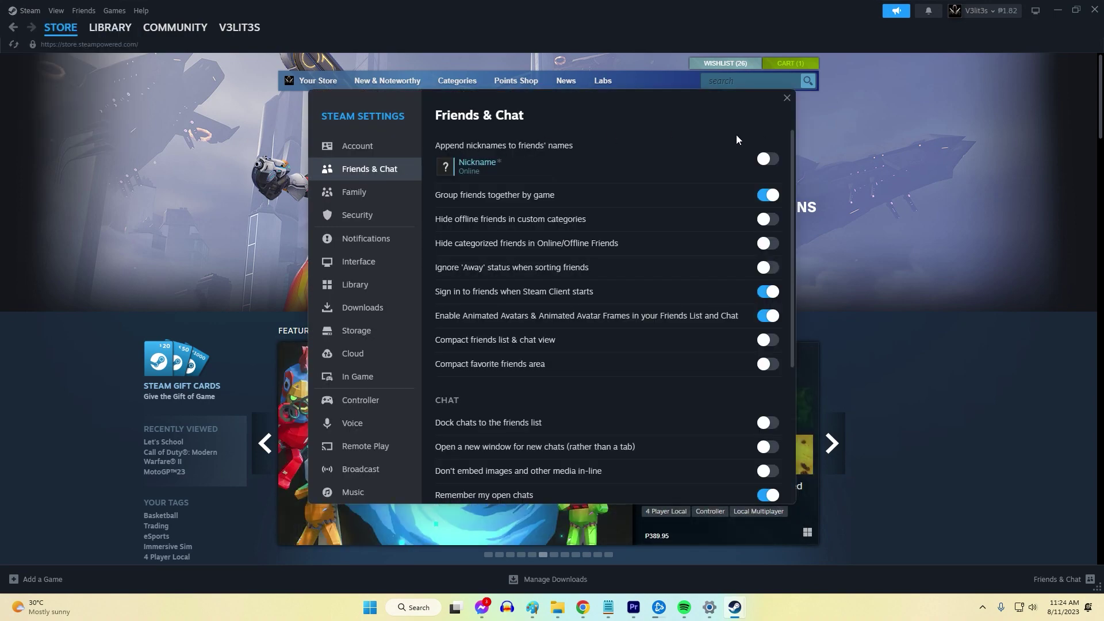
left_click(376, 315)
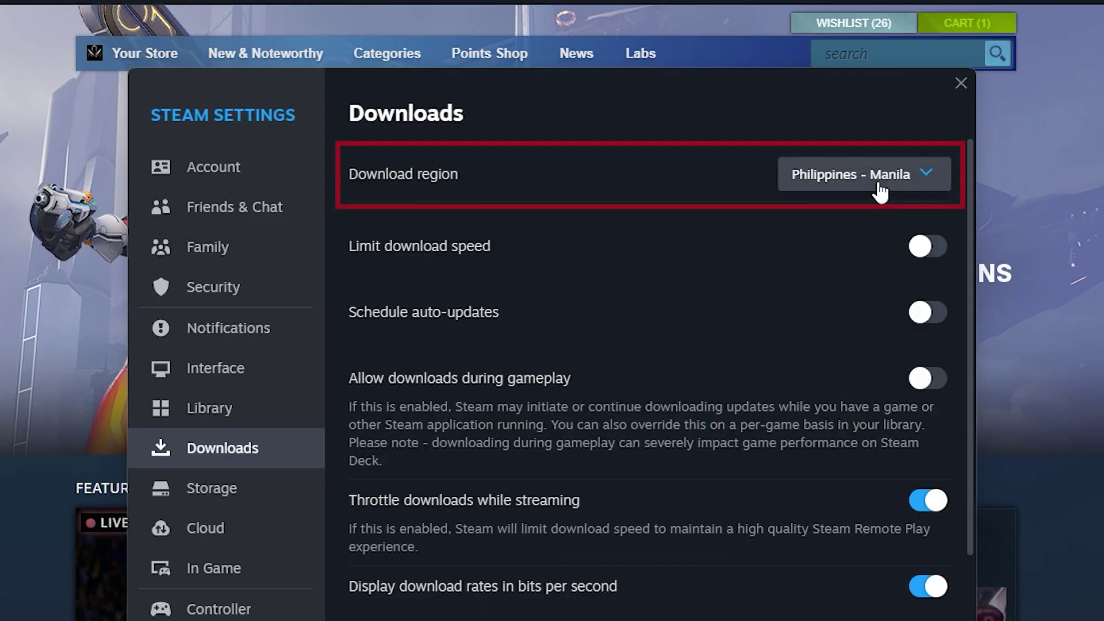
left_click(921, 177)
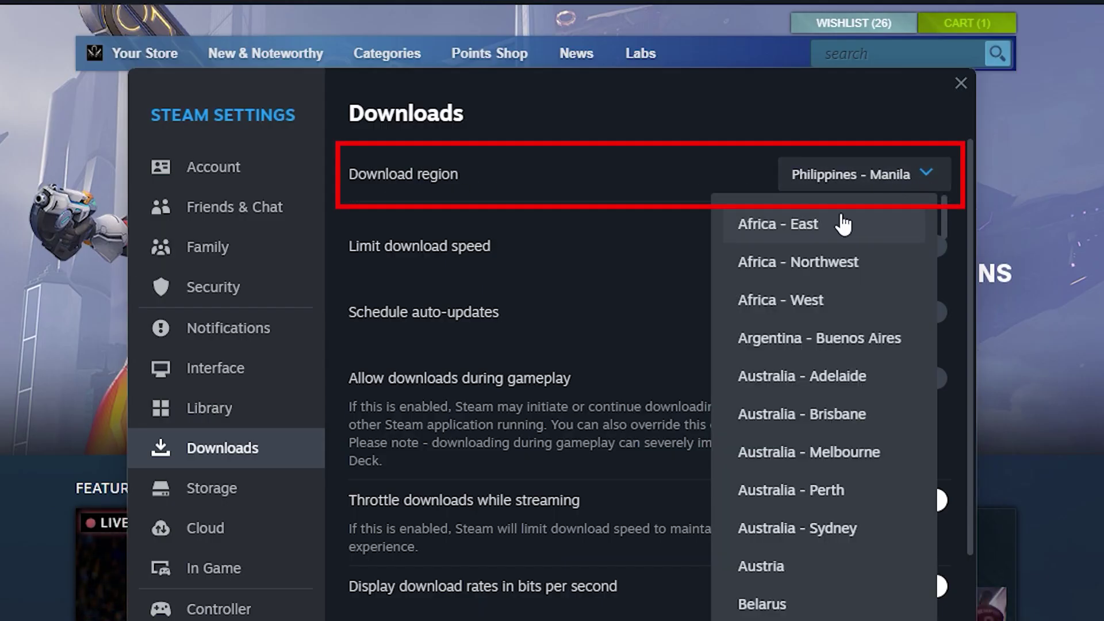
scroll(819, 406, "down", 2)
scroll(815, 449, "down", 4)
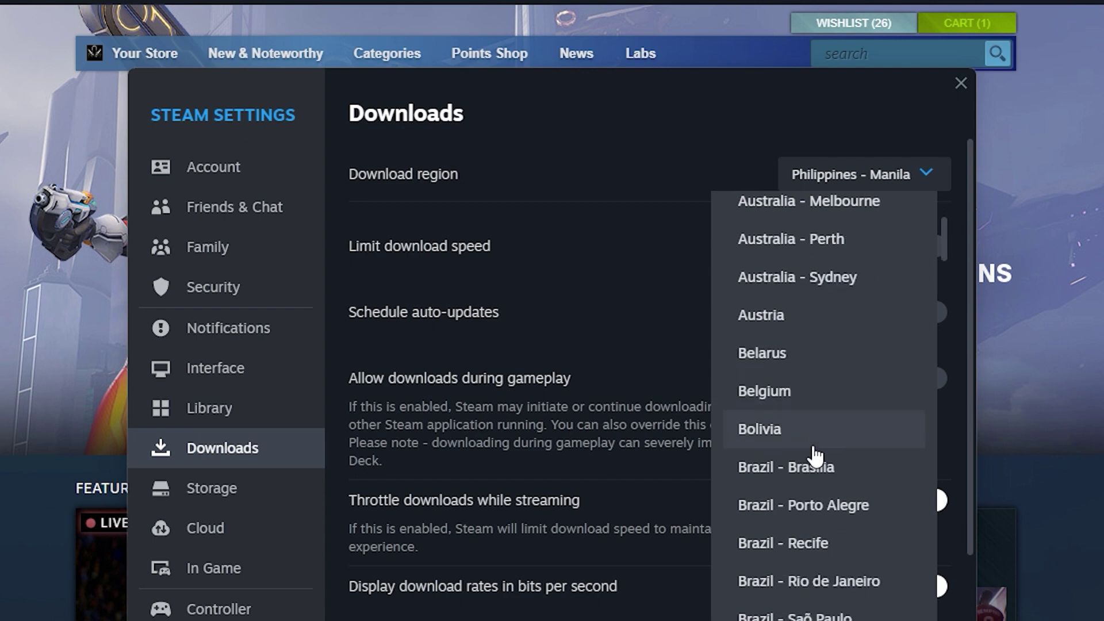
scroll(810, 469, "down", 1)
scroll(808, 483, "down", 3)
scroll(808, 509, "down", 1)
scroll(808, 515, "down", 2)
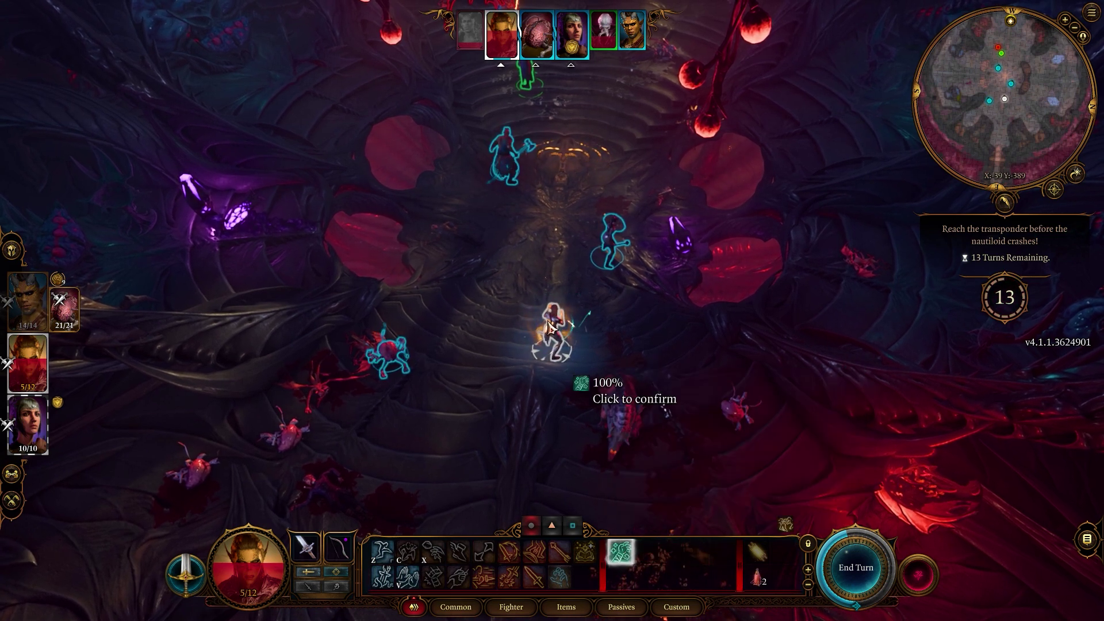
End the fighter's turn, move the brain creature toward the barbarian, and end its turn
left_click(865, 583)
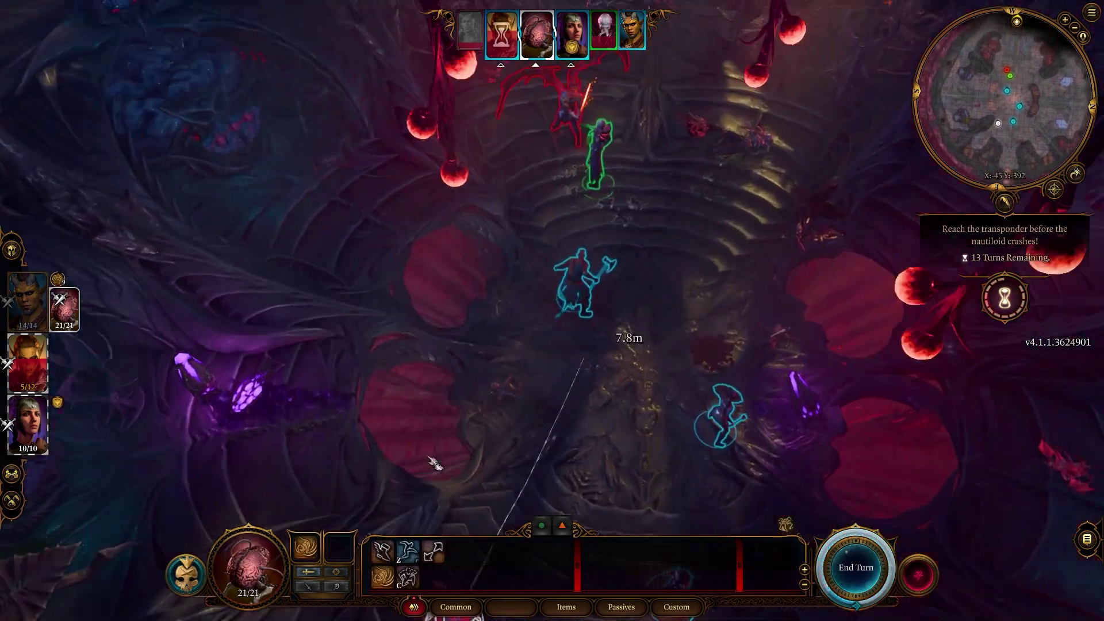
scroll(538, 291, "up", 3)
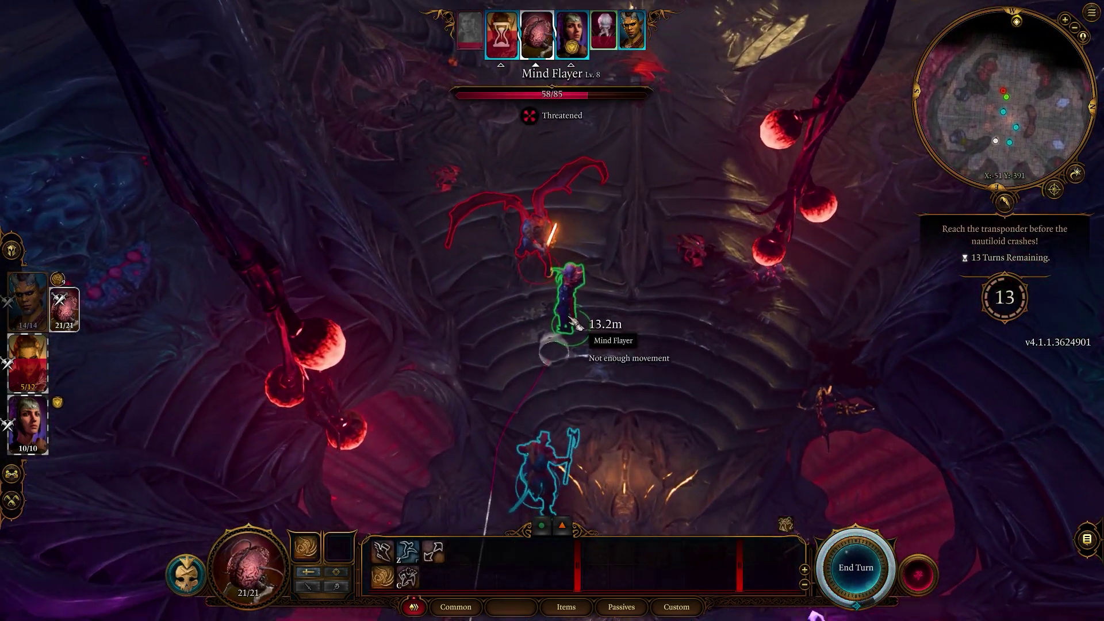
left_click(573, 323)
left_click(627, 407)
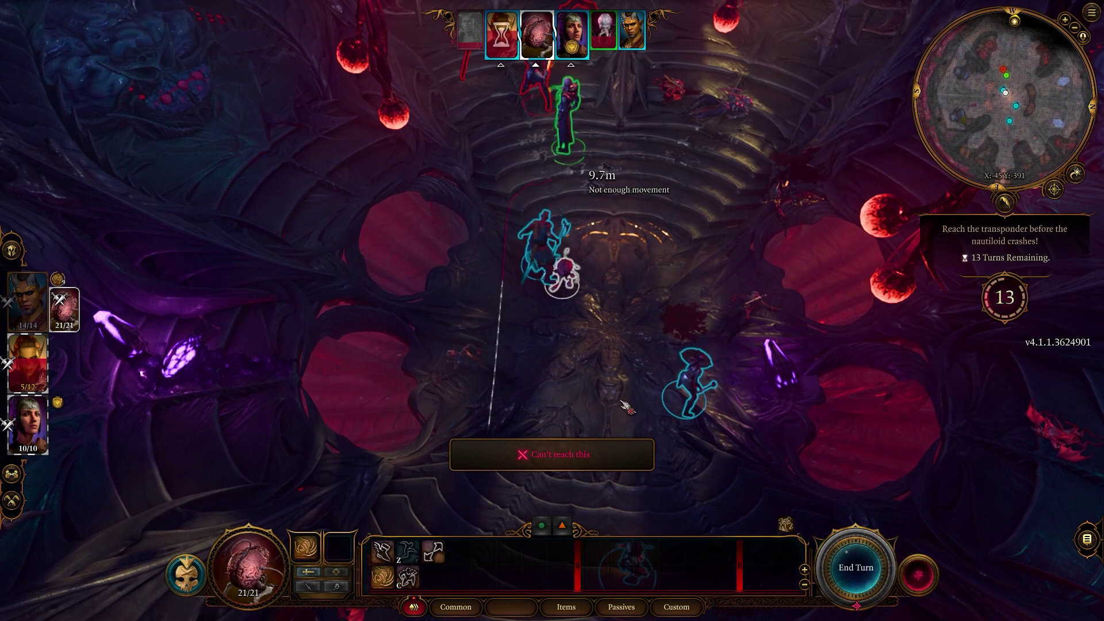
left_click(857, 569)
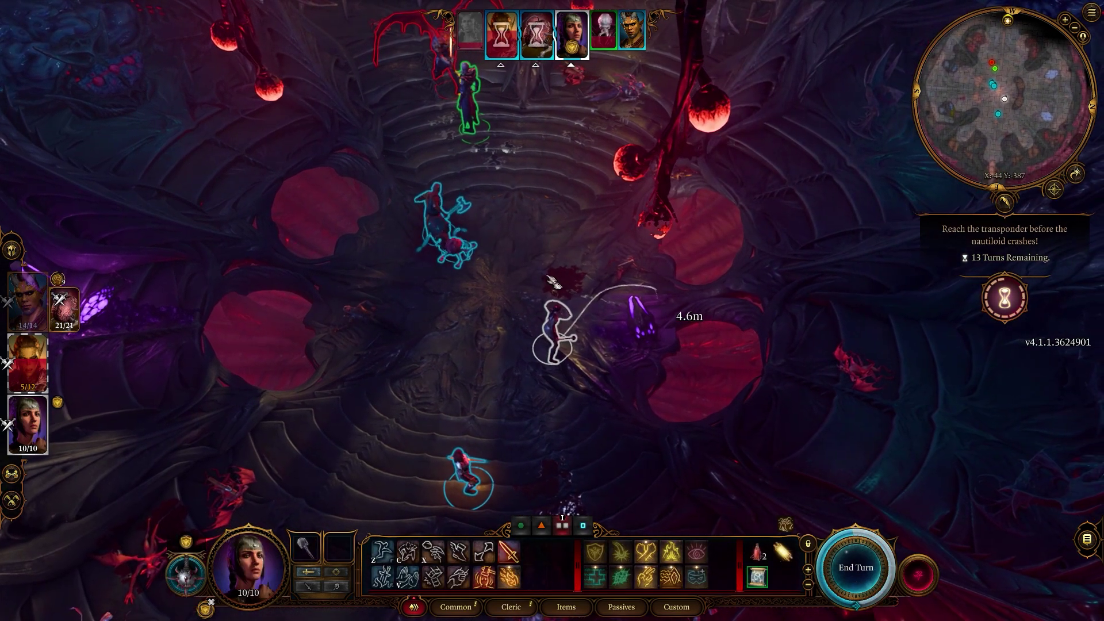
Walk the cleric up the stairs and ready a main-hand attack on the Mind Flayer
key("w")
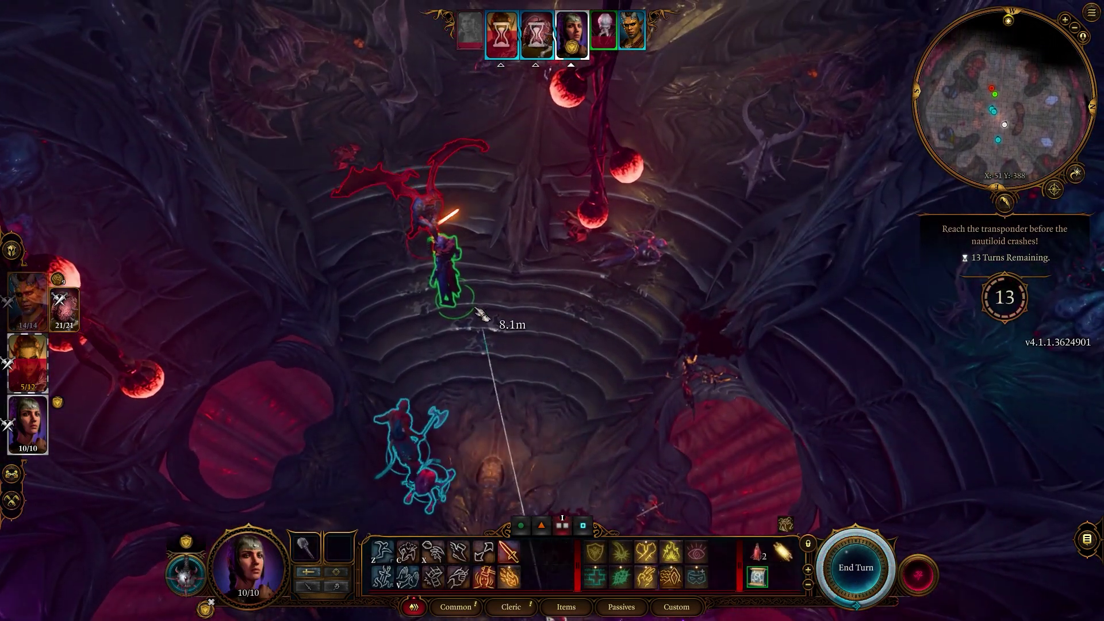
left_click(451, 276)
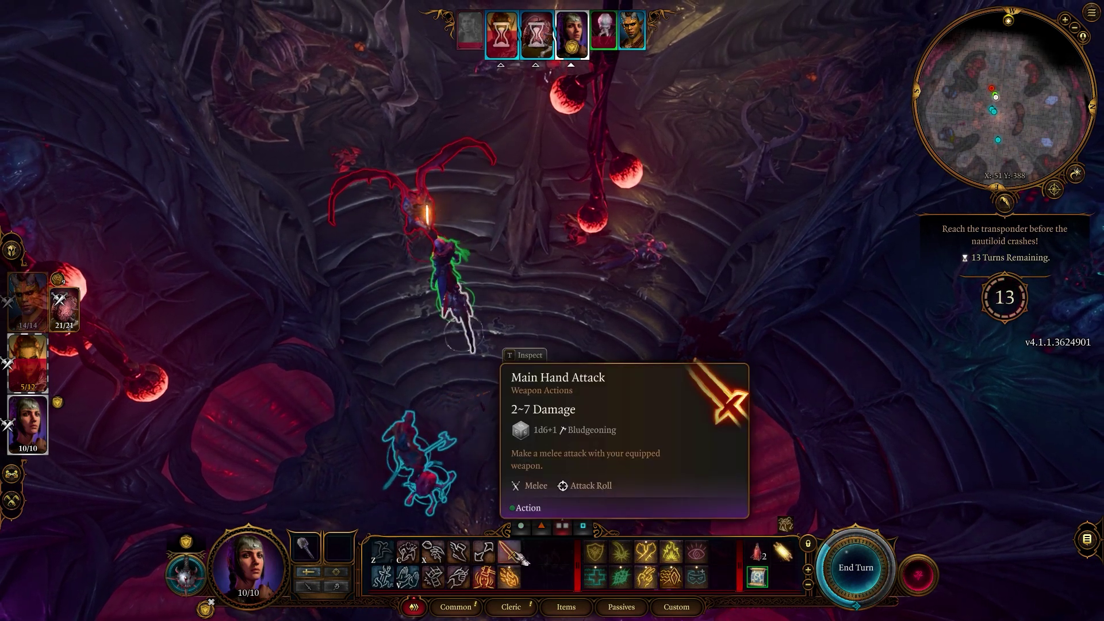
left_click(514, 554)
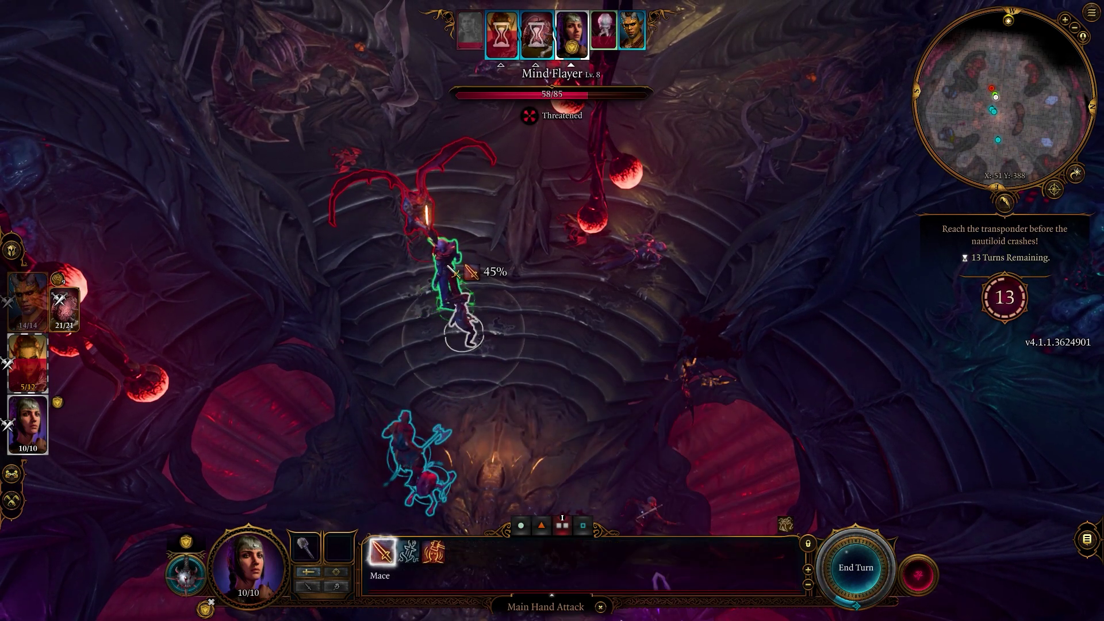